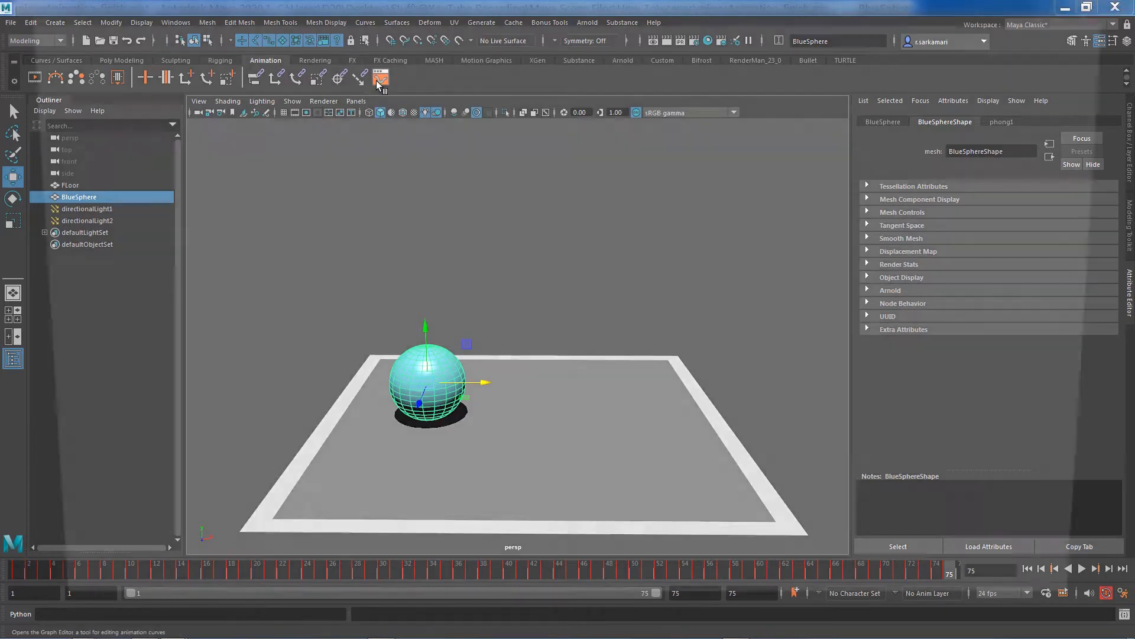
Step: Open the Graph Editor for the blue sphere and display only its Translate Y curve with no keys selected
left_click(377, 79)
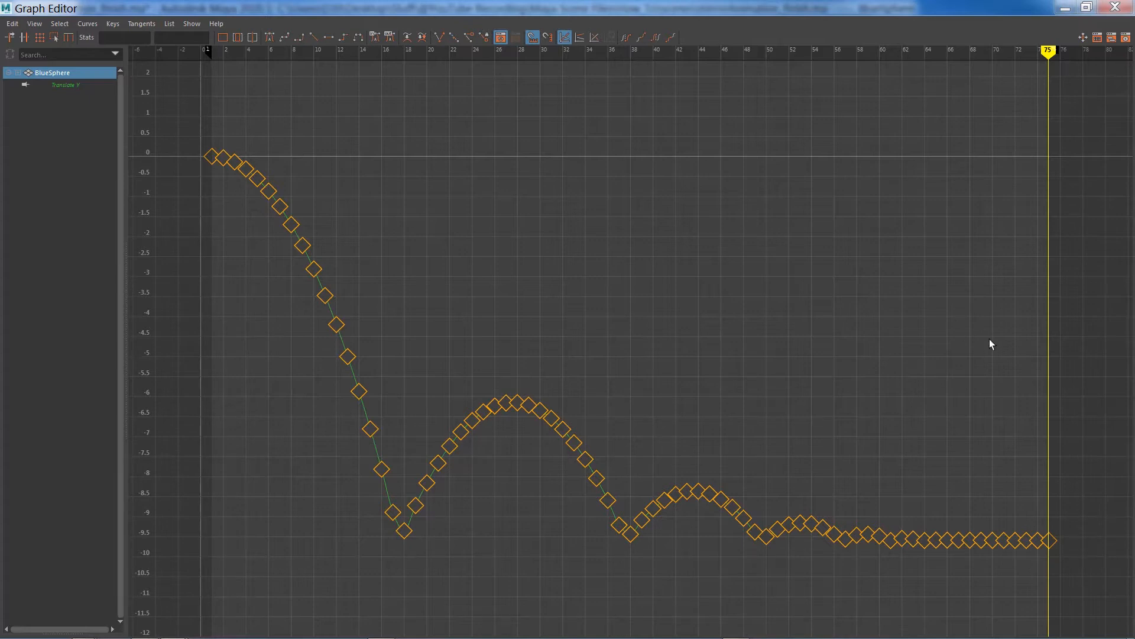
left_click_drag(1037, 509, 913, 571)
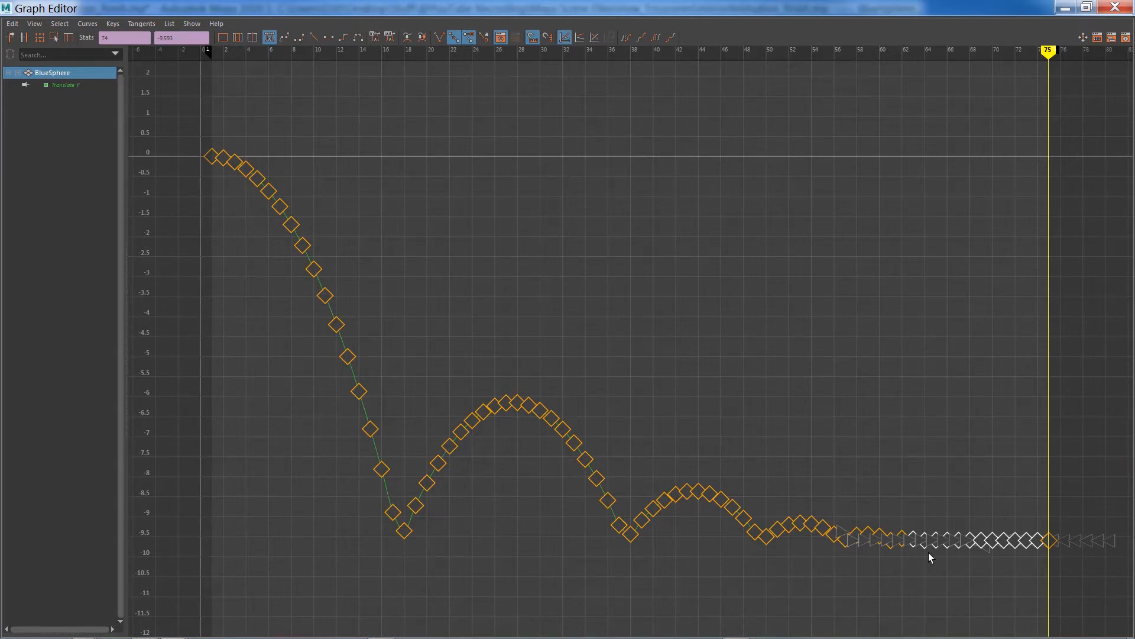
left_click(67, 84)
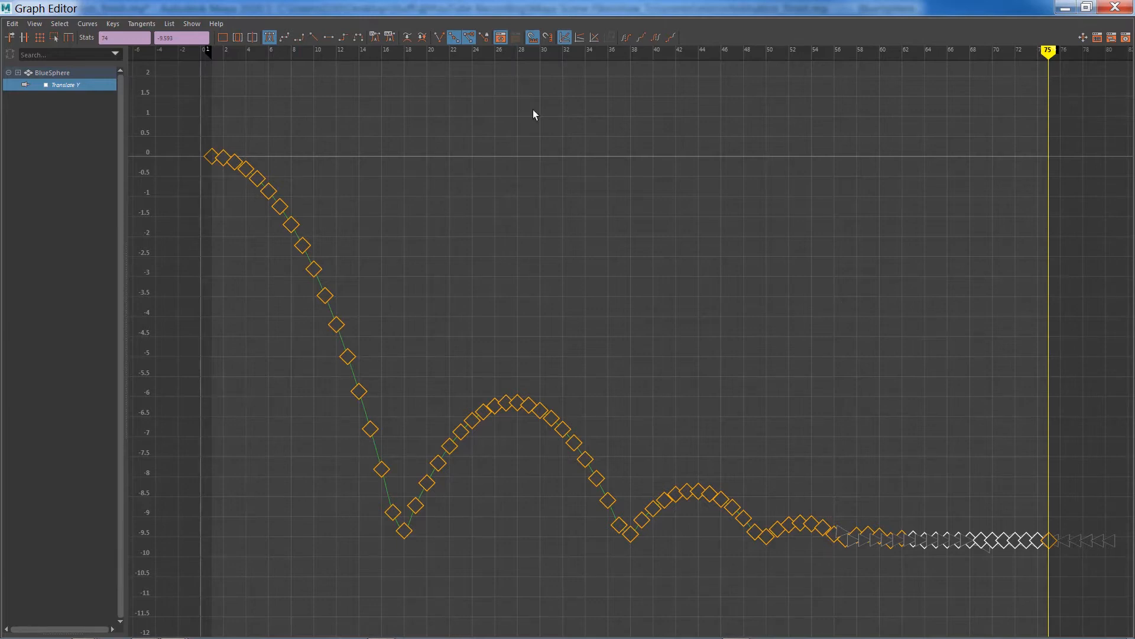
left_click(559, 194)
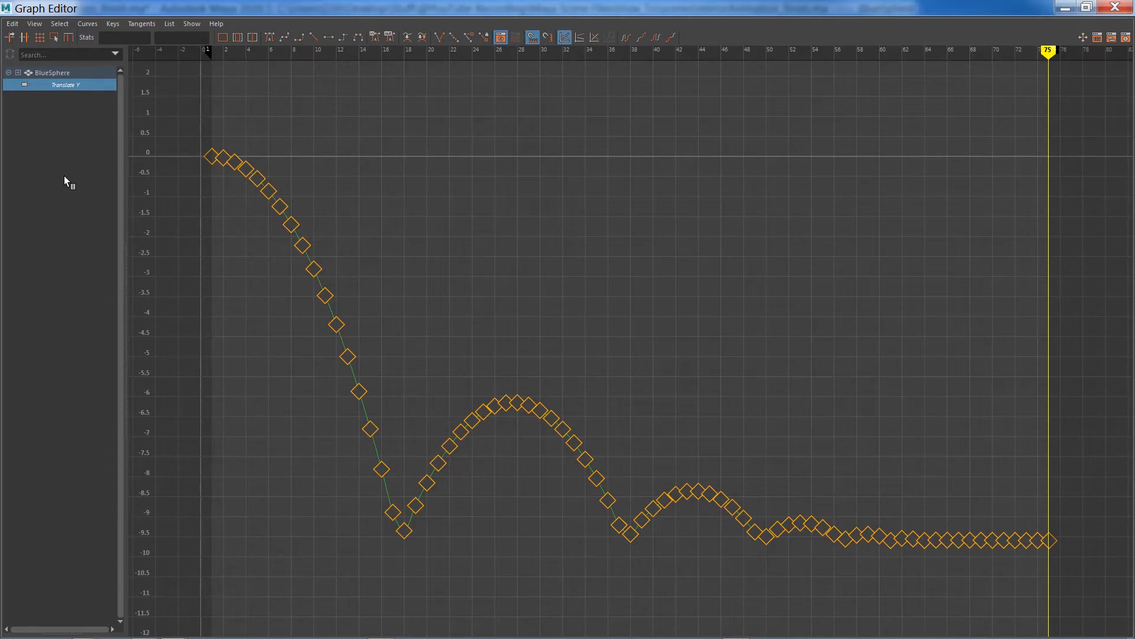
Step: Simplify the Translate Y curve over the whole time range with a time tolerance of 0.04
left_click(88, 24)
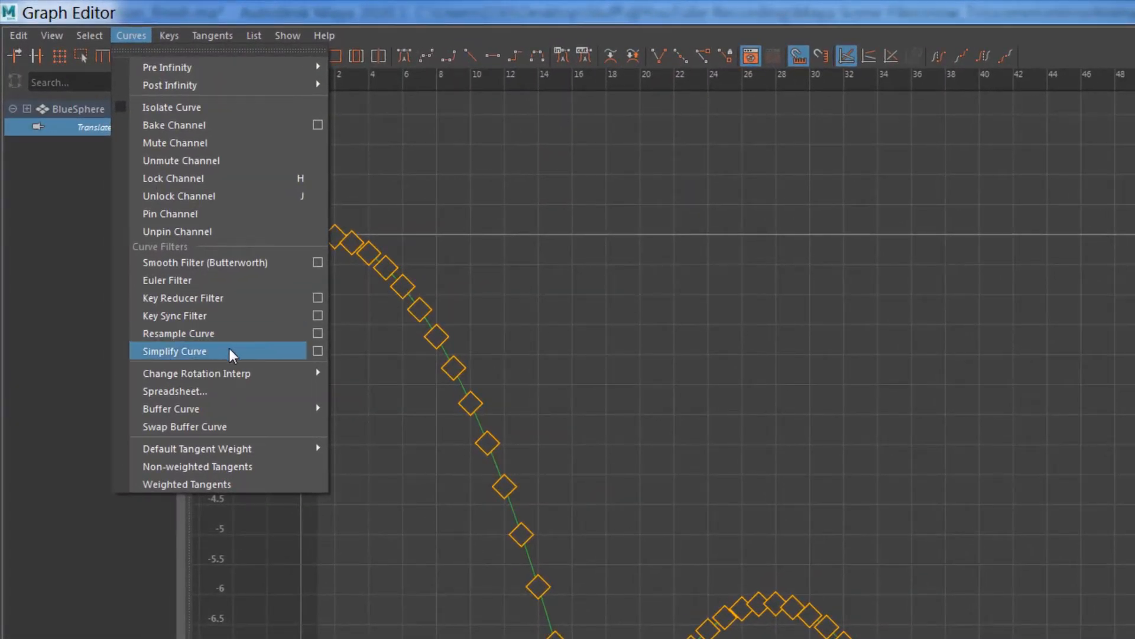
left_click(318, 351)
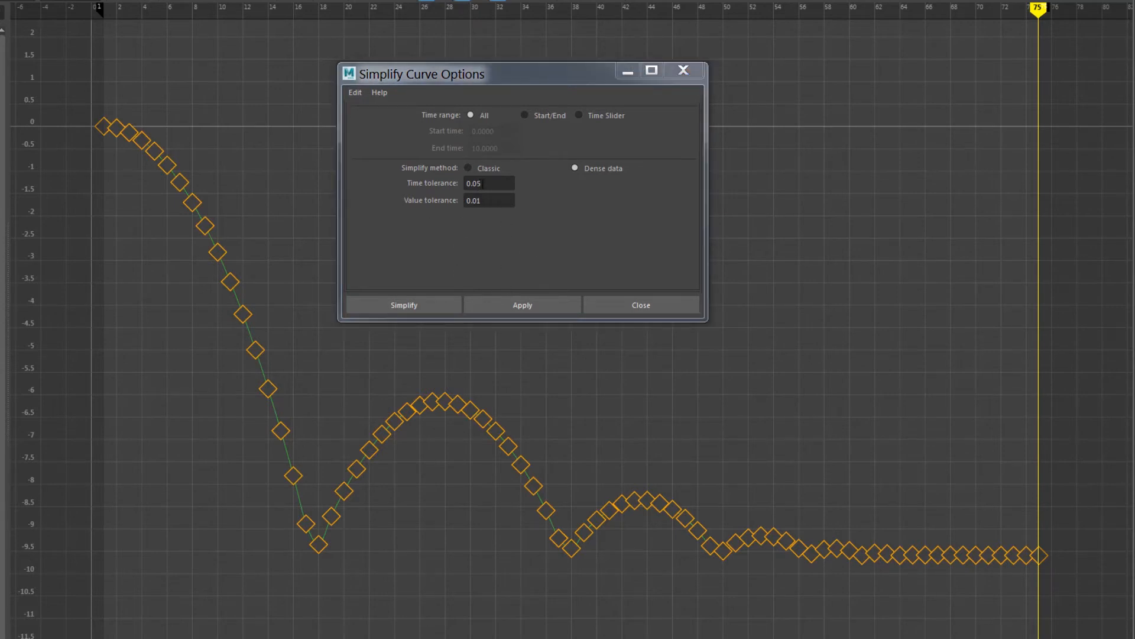
left_click_drag(483, 183, 423, 183)
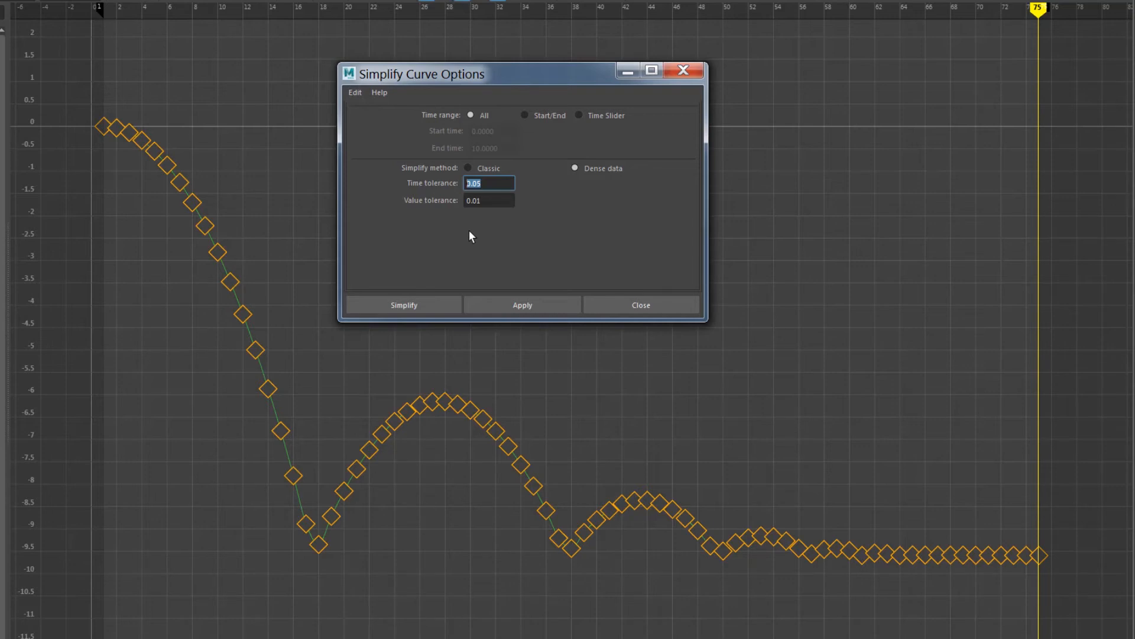
left_click_drag(477, 183, 496, 190)
type("43")
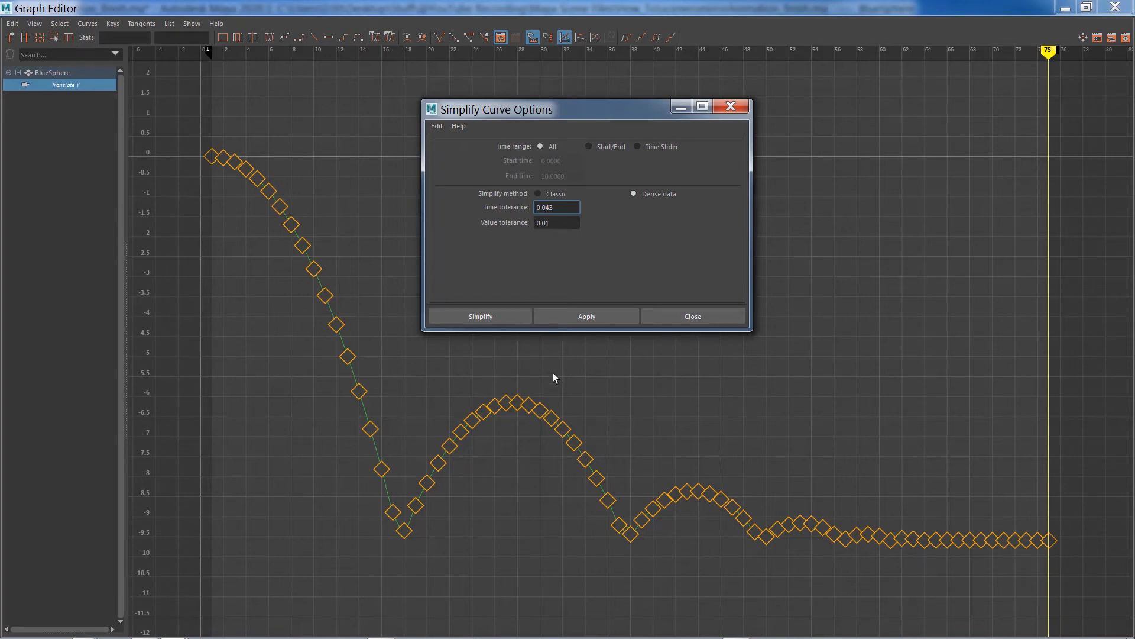
key("BackSpace")
key("Tab")
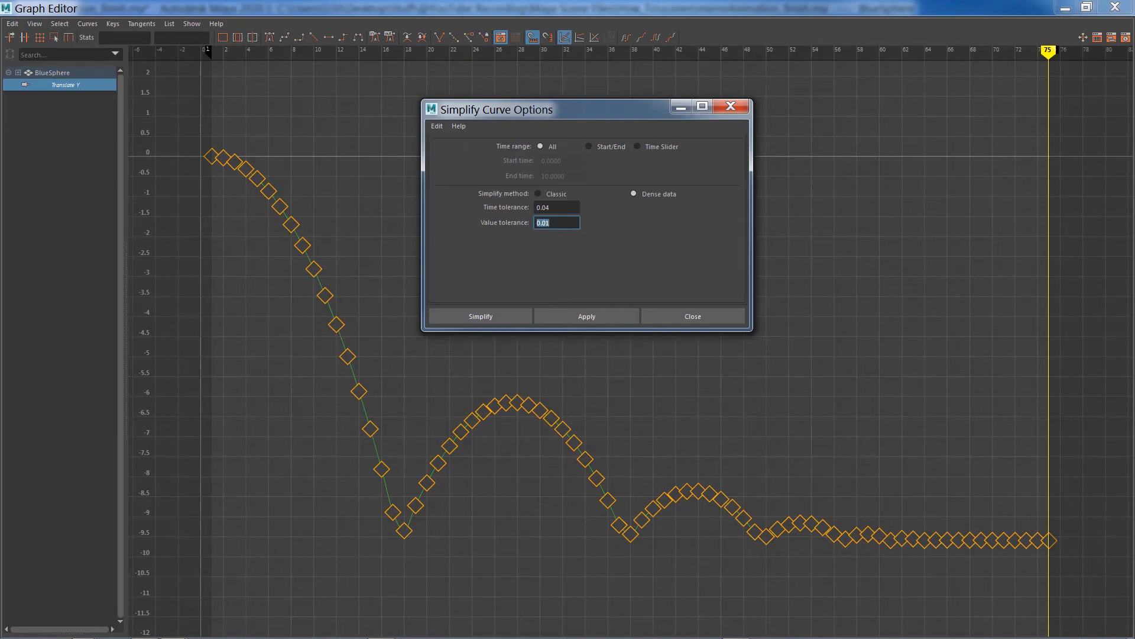
left_click(460, 318)
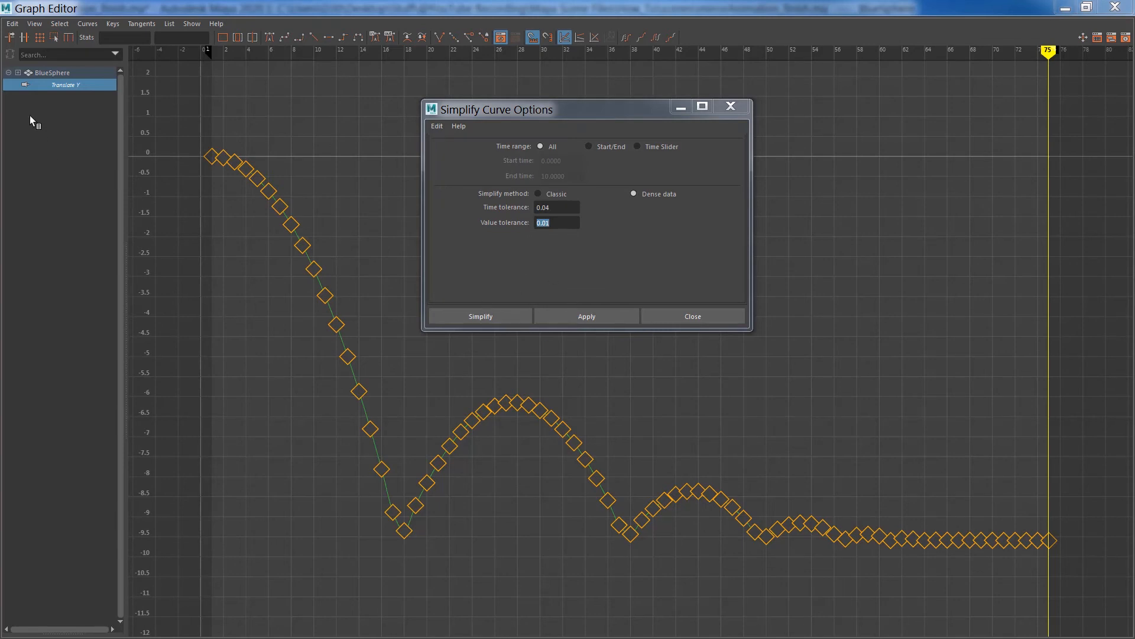
left_click(479, 318)
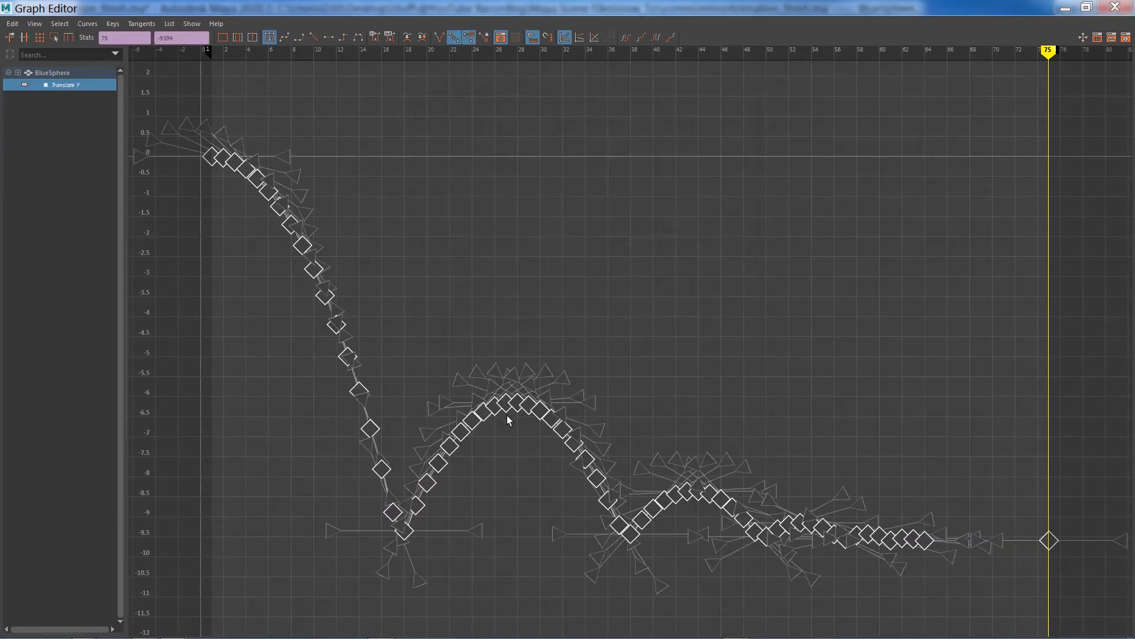
Step: Check the keys at the curve's flat tail end and undo the simplification
left_click(509, 479)
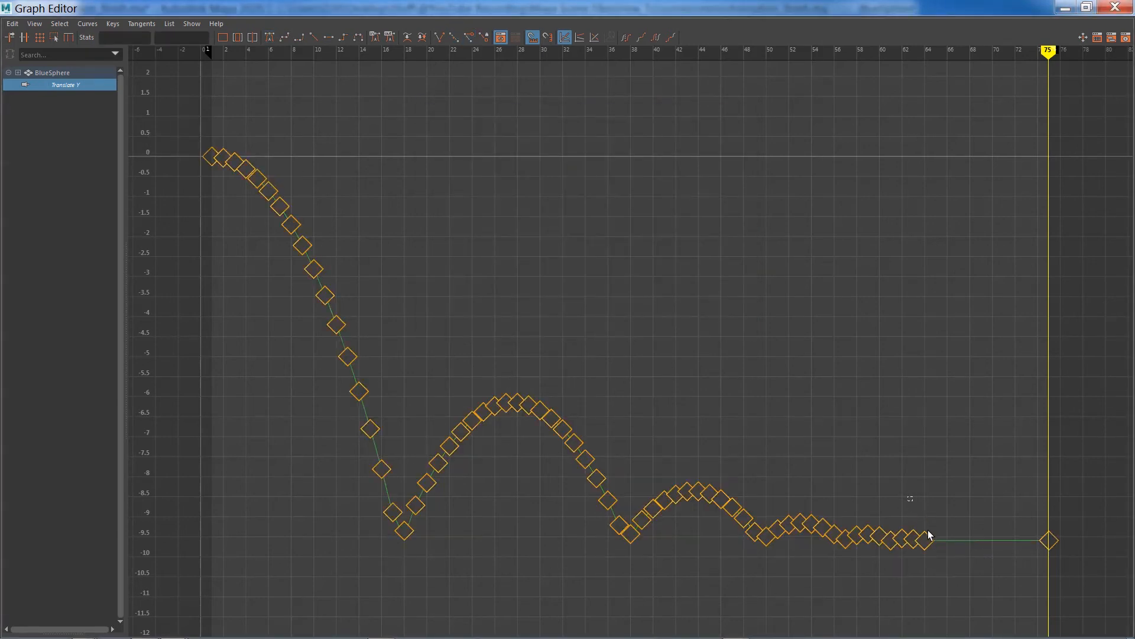
left_click_drag(908, 497, 1045, 576)
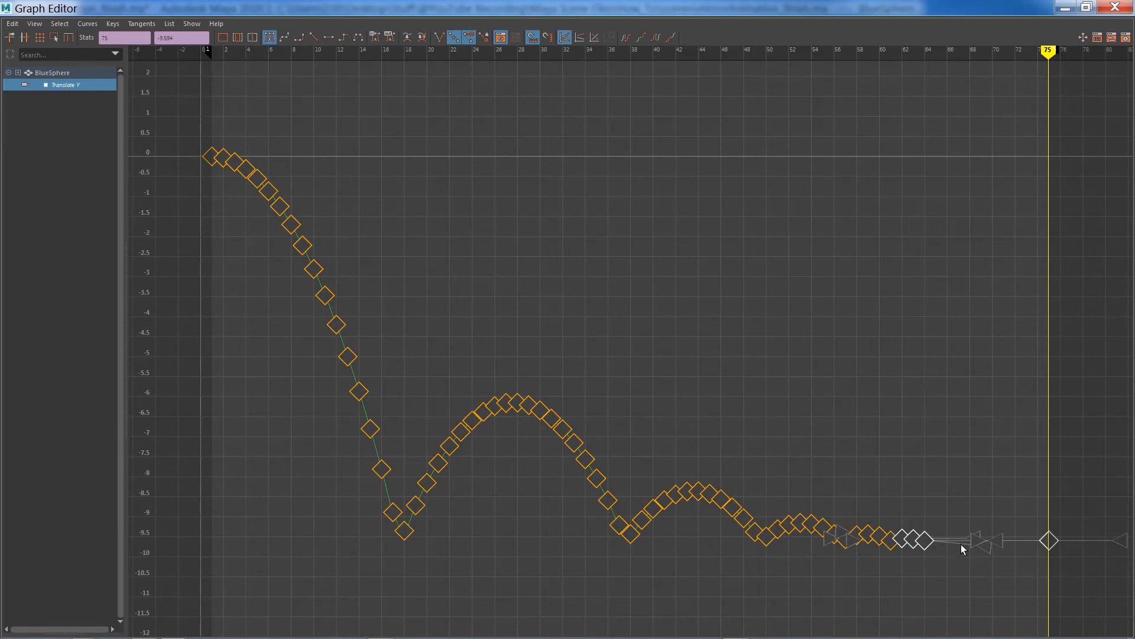
left_click(528, 516)
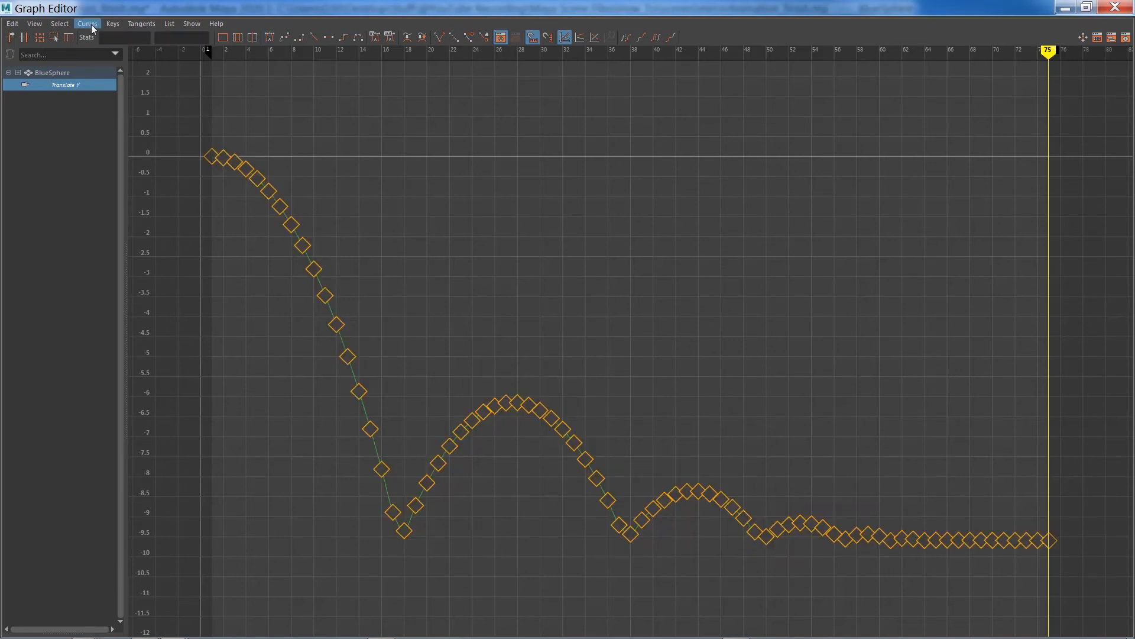
Step: Simplify the Translate Y curve with the time tolerance set to 0.045
left_click(87, 24)
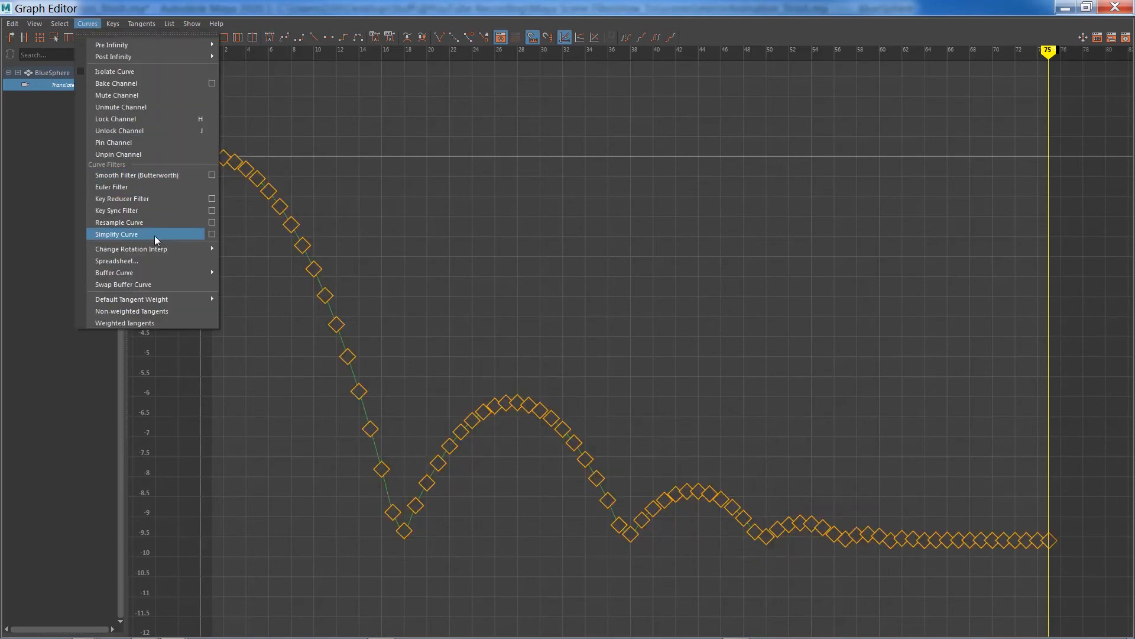
left_click(211, 236)
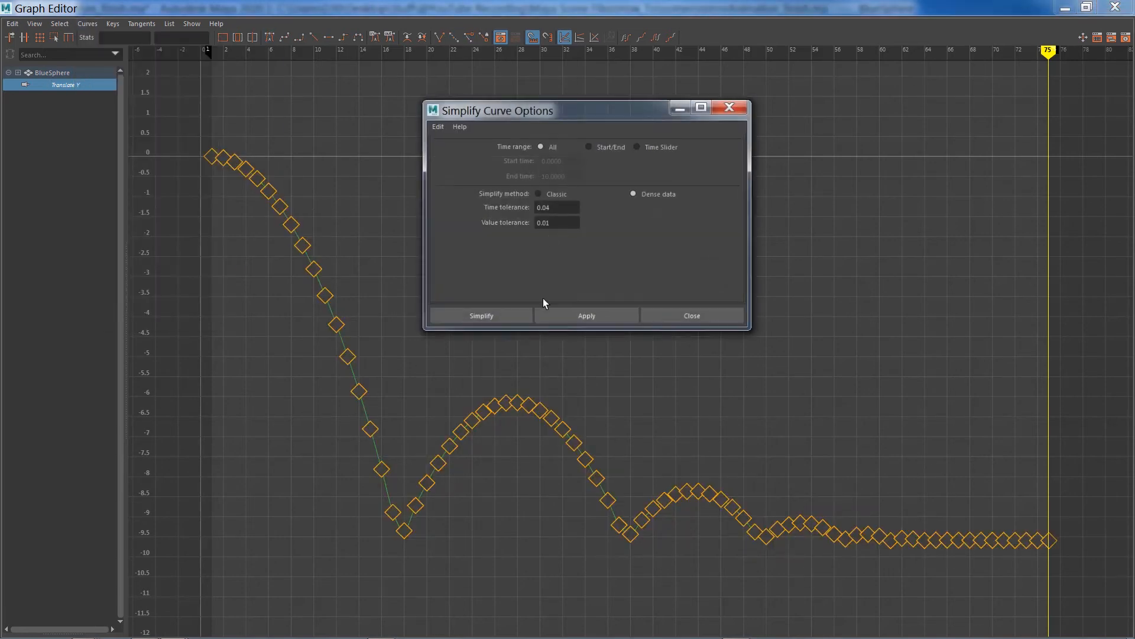
left_click(555, 208)
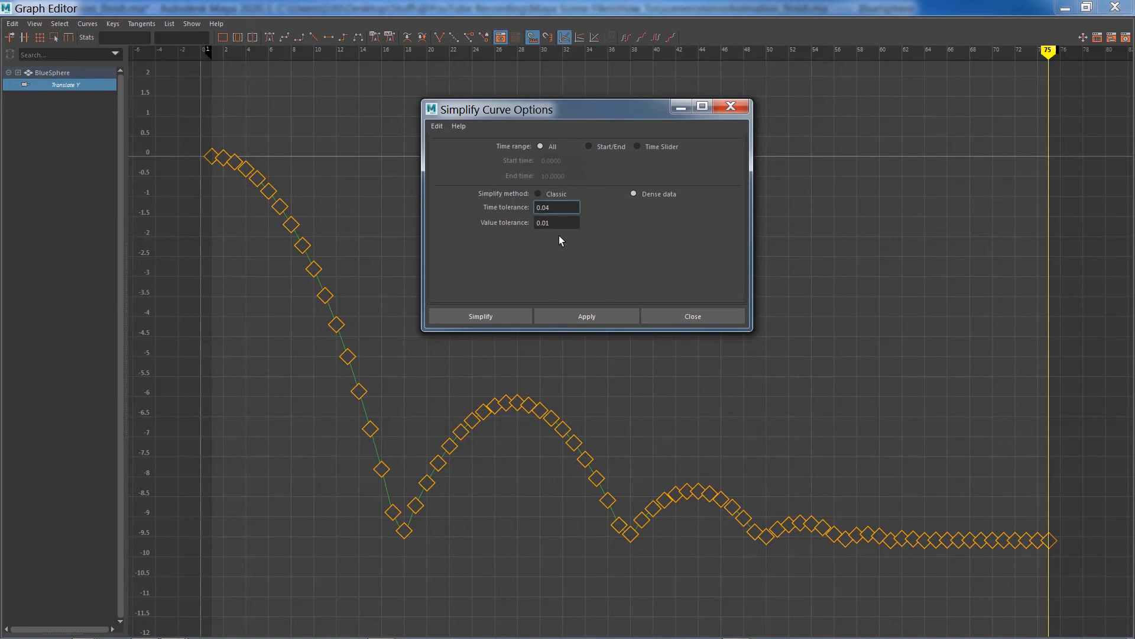
left_click(560, 319)
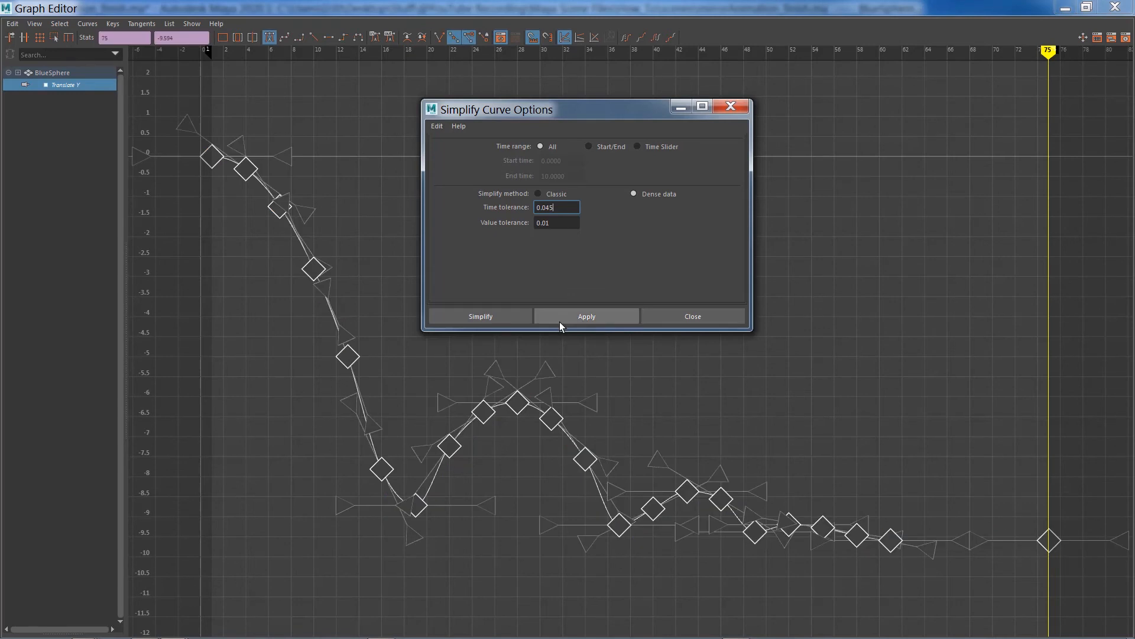
left_click(520, 473)
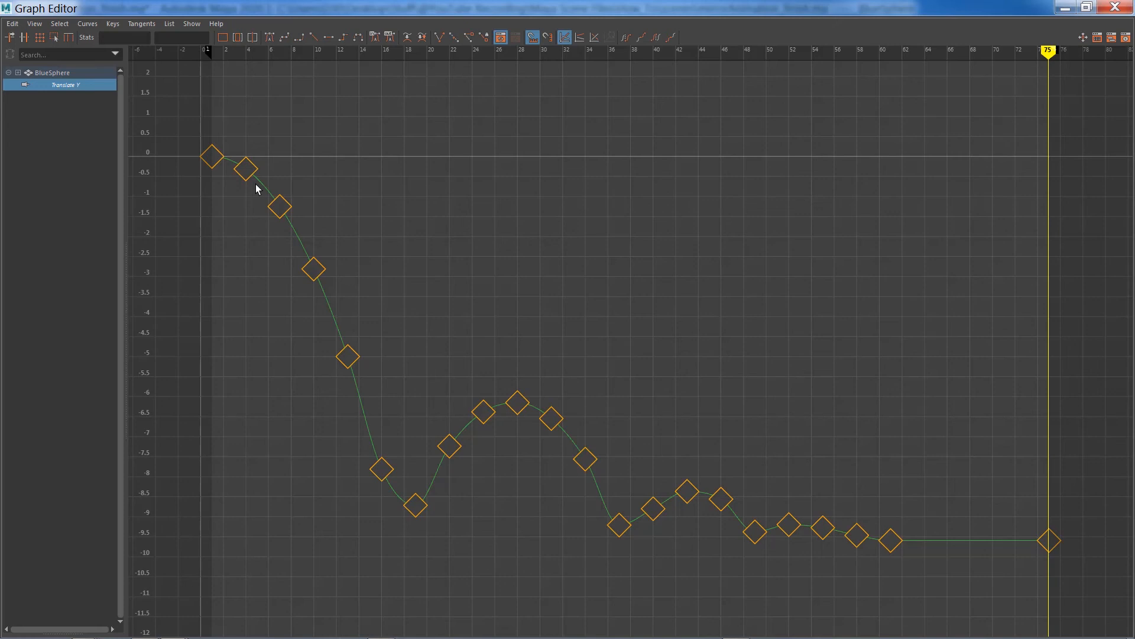
Step: Copy the value of the second bounce's low key at frame 37 to the first bounce's low key at frame 19
left_click(615, 532)
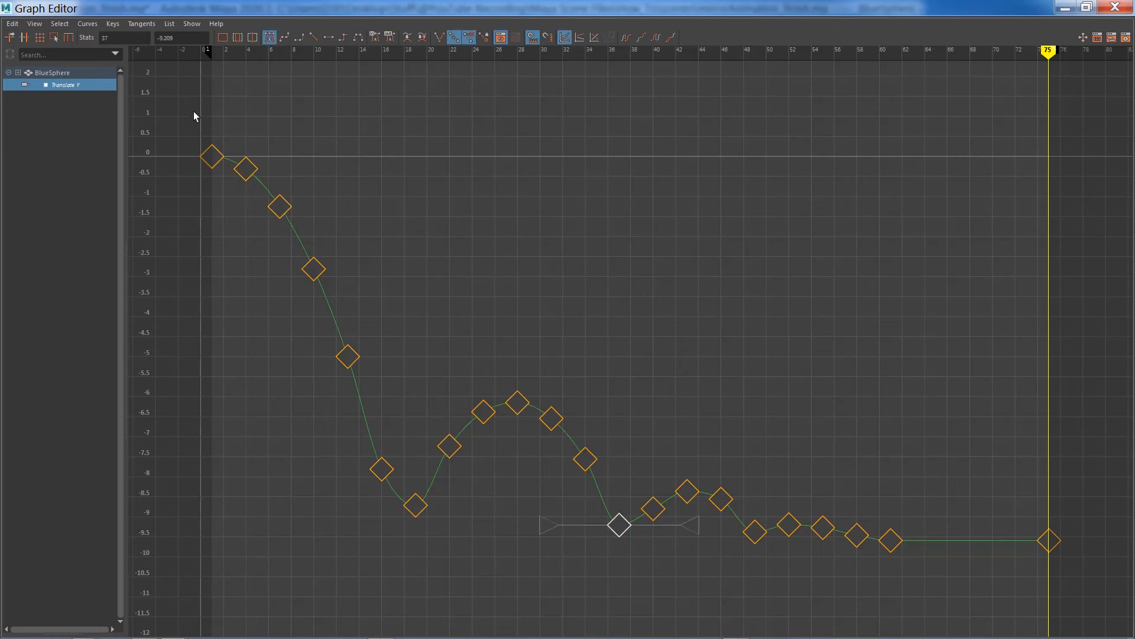
left_click_drag(179, 38, 78, 59)
key("ctrl+c")
left_click(253, 270)
left_click(416, 506)
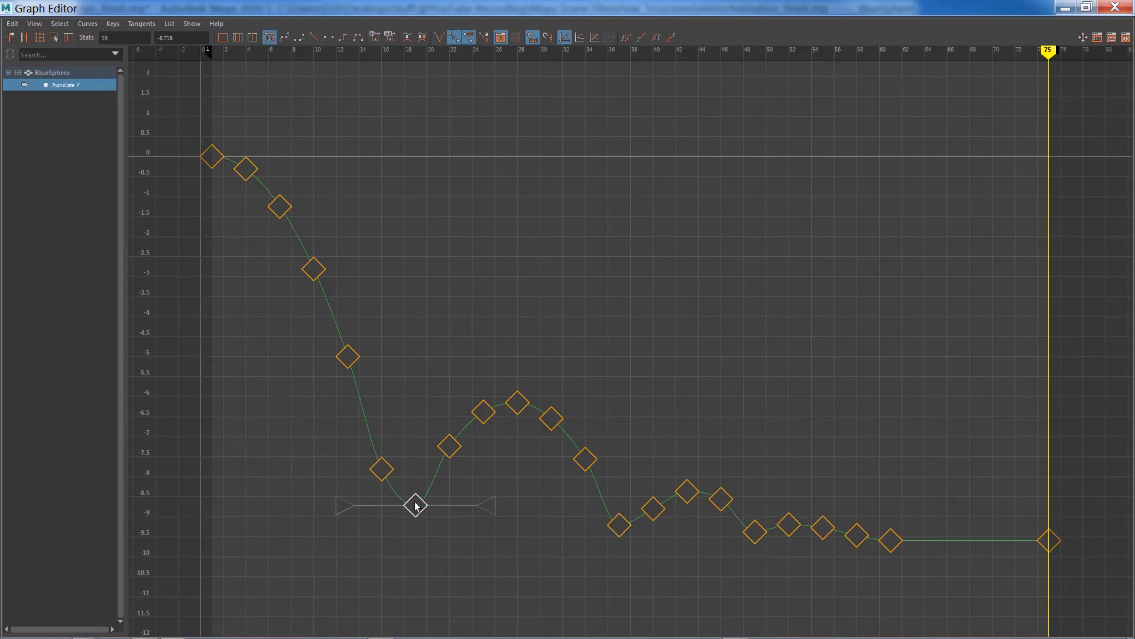
left_click_drag(179, 38, 142, 28)
key("ctrl+v")
key("Return")
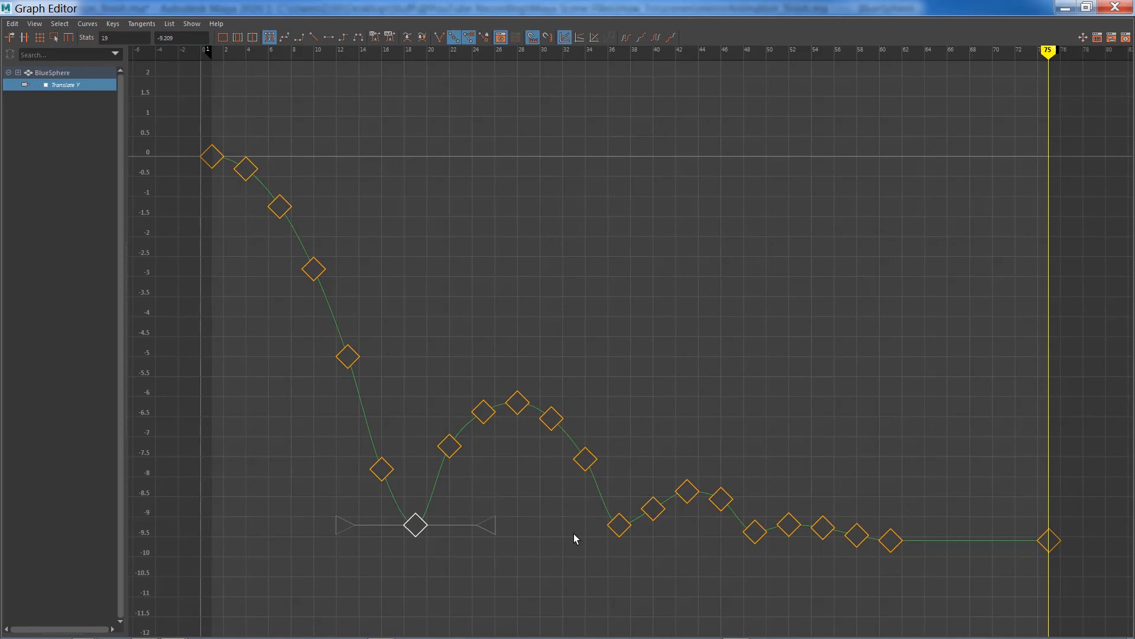
Step: Delete the key at frame 16, just before the first bounce contact
right_click(415, 527)
left_click(426, 478)
left_click(378, 482)
left_click(385, 495)
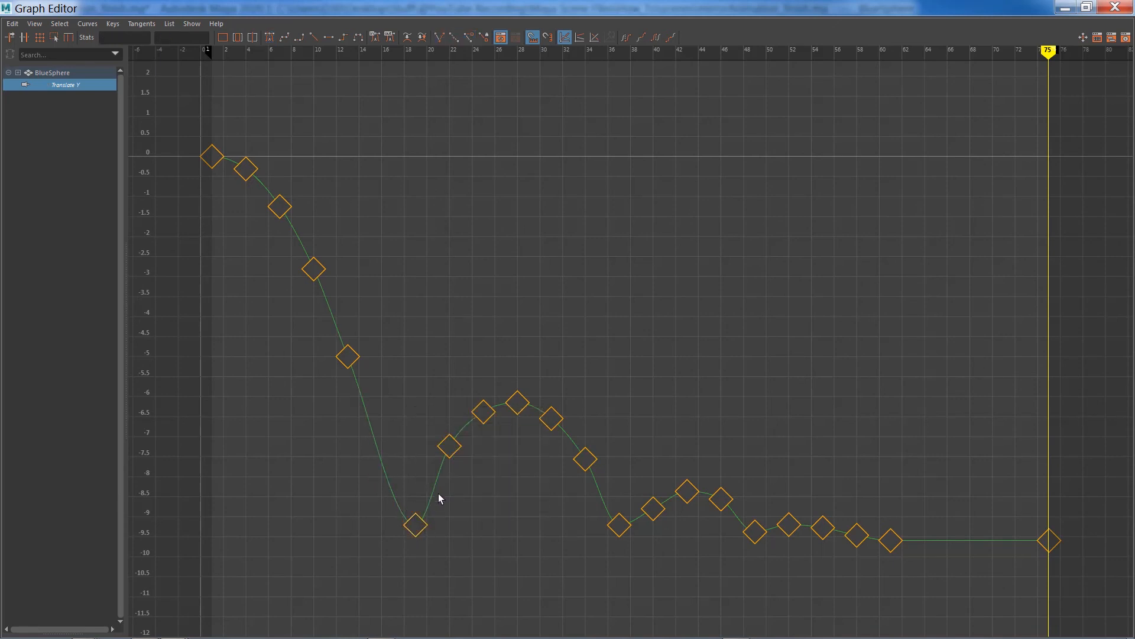
Step: Use weighted tangents on the curve and raise both broken handles of the frame 19 key into a sharp V
right_click(424, 522)
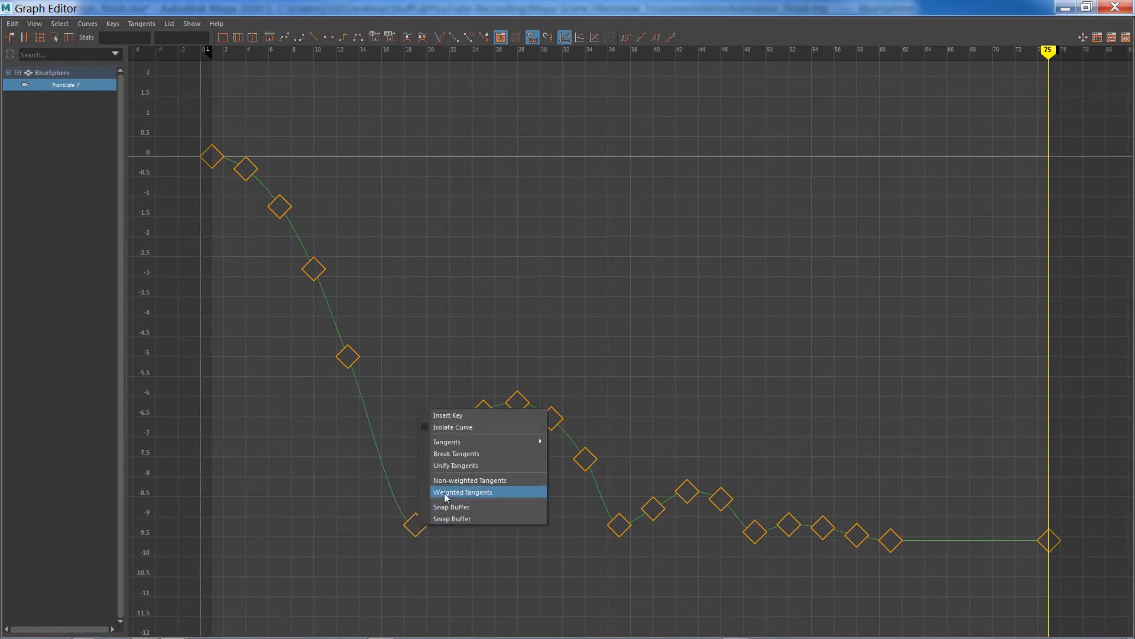
left_click(441, 491)
left_click(415, 529)
left_click_drag(433, 530, 431, 487)
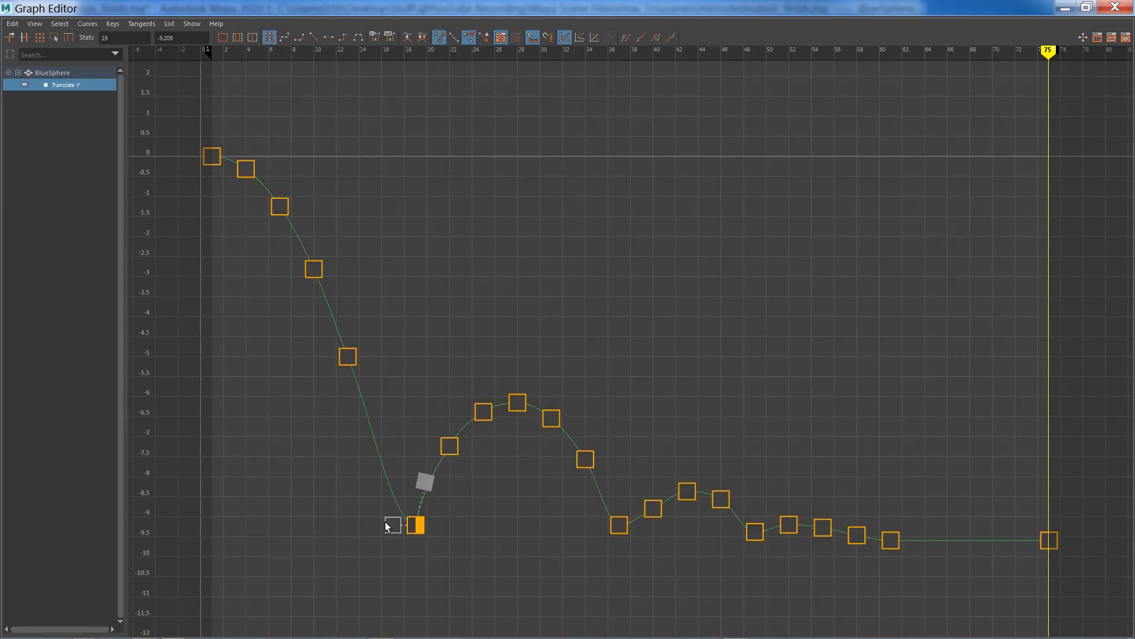
left_click_drag(385, 525, 400, 484)
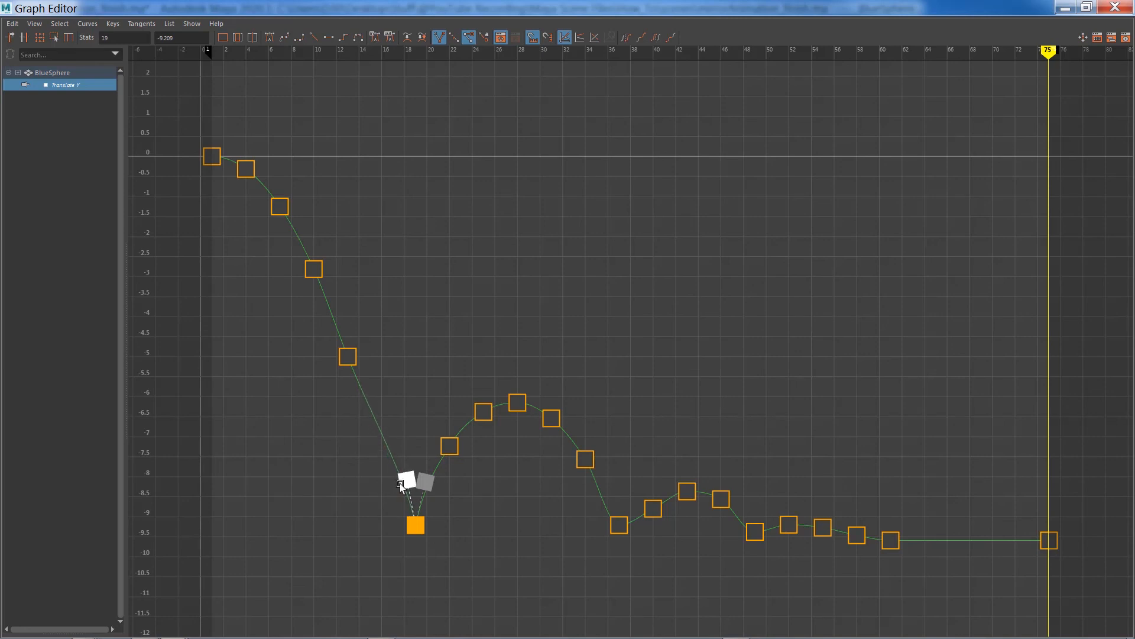
Step: Delete the key at frame 13 on the falling part of the curve and reselect the first bounce contact key
left_click(347, 357)
key("Delete")
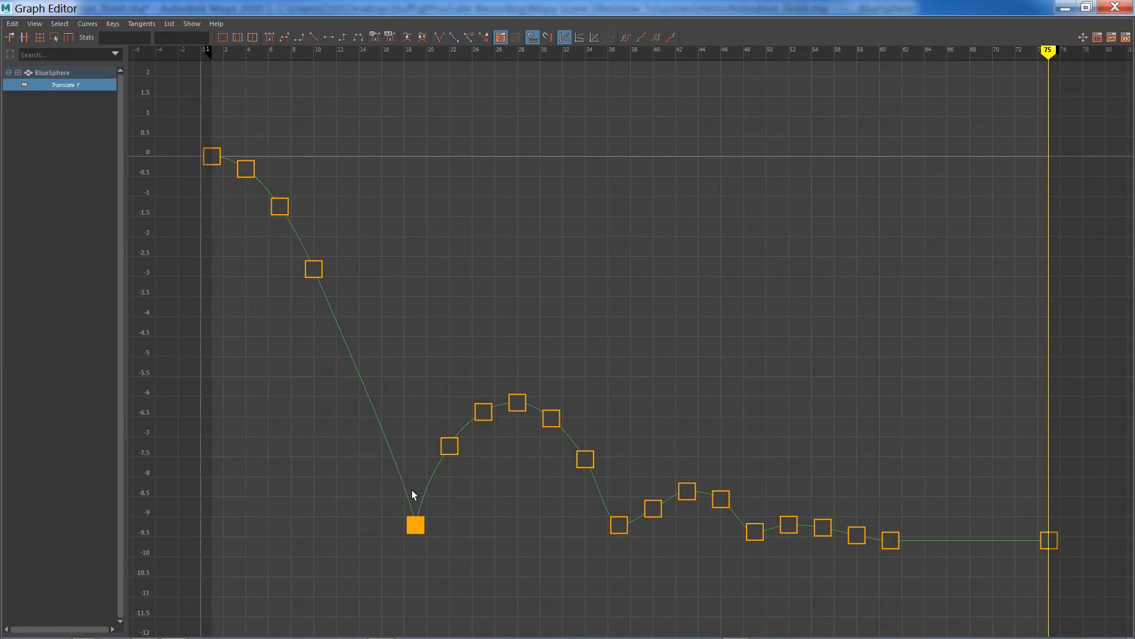
left_click(415, 526)
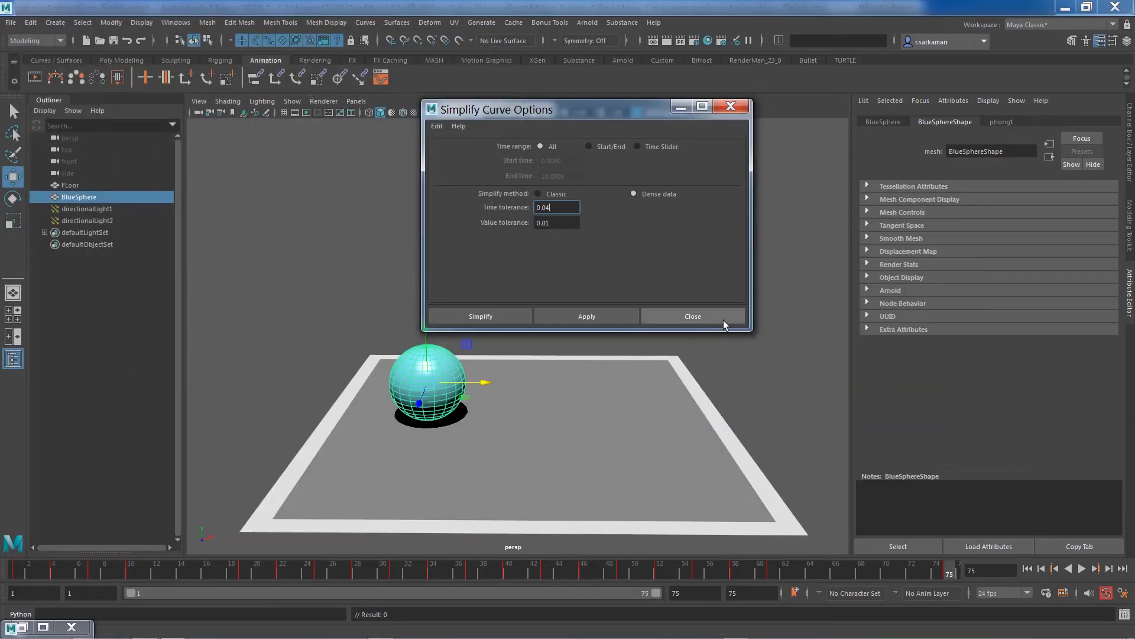
Step: Close the Simplify Curve options and play the animation to check the sphere's bounce
left_click(692, 320)
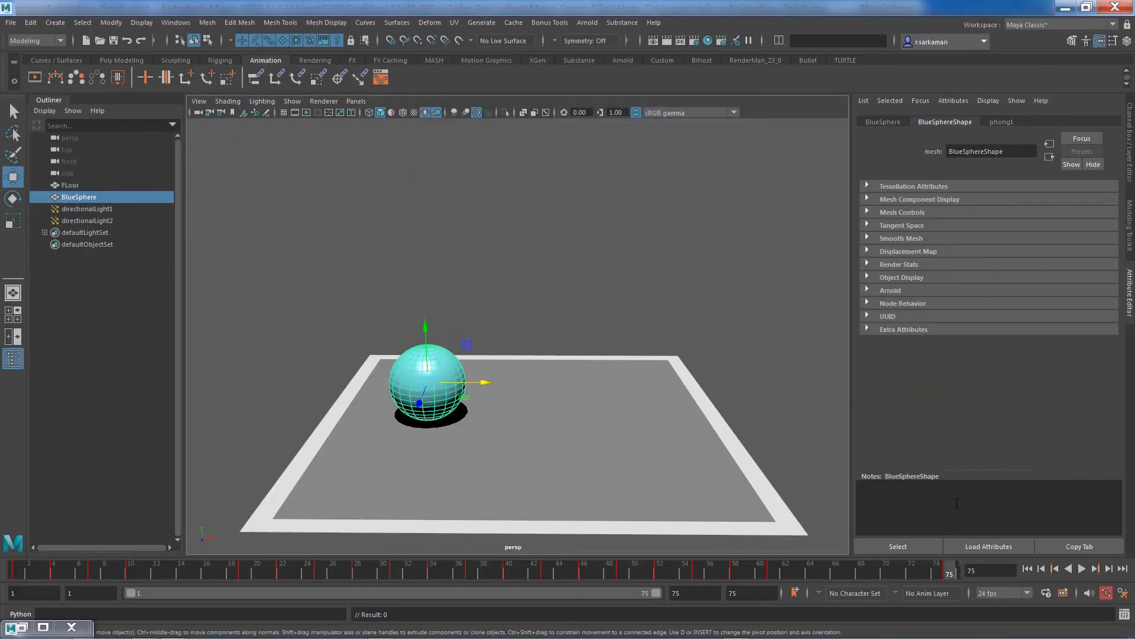
left_click(1081, 568)
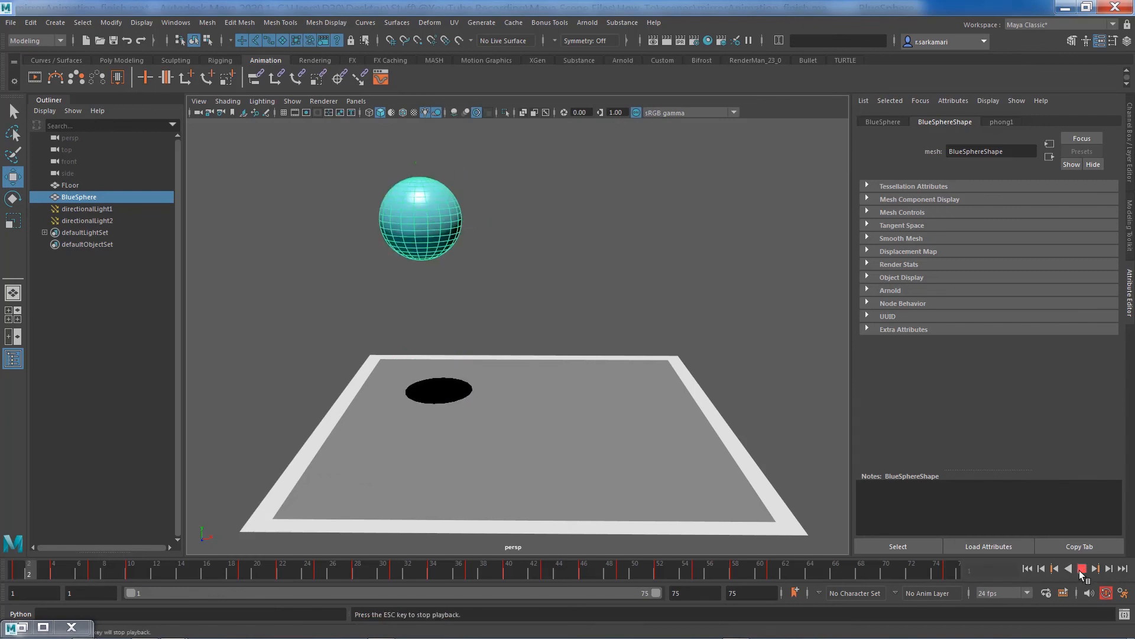
left_click(1081, 569)
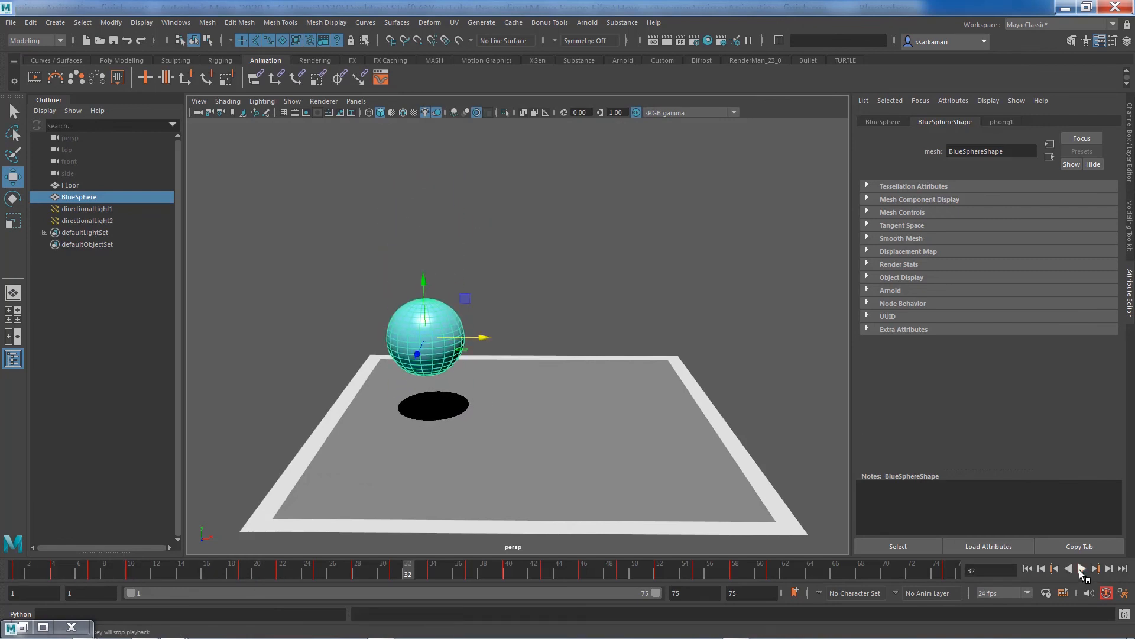